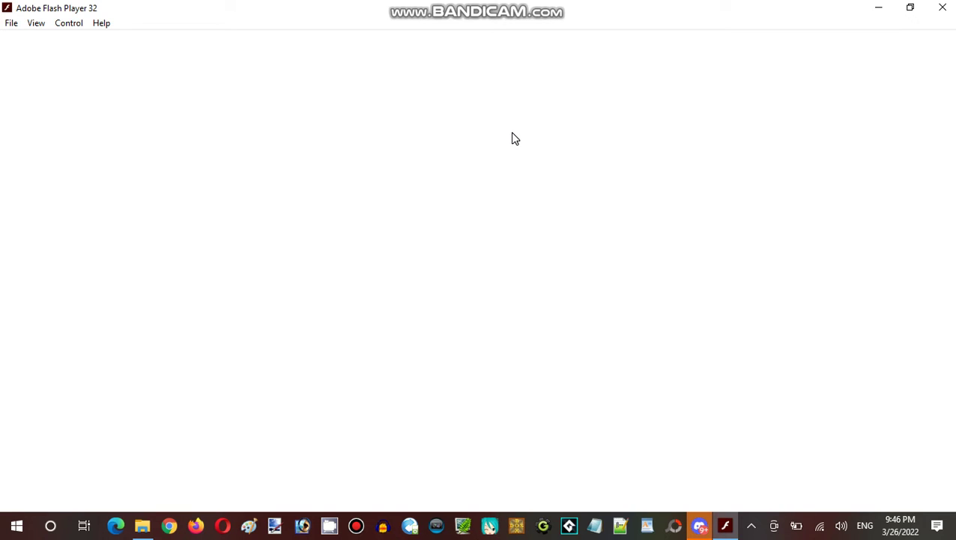
- Start File > Open, browse to the Game folder's movie files, and reposition the browser
click(13, 24)
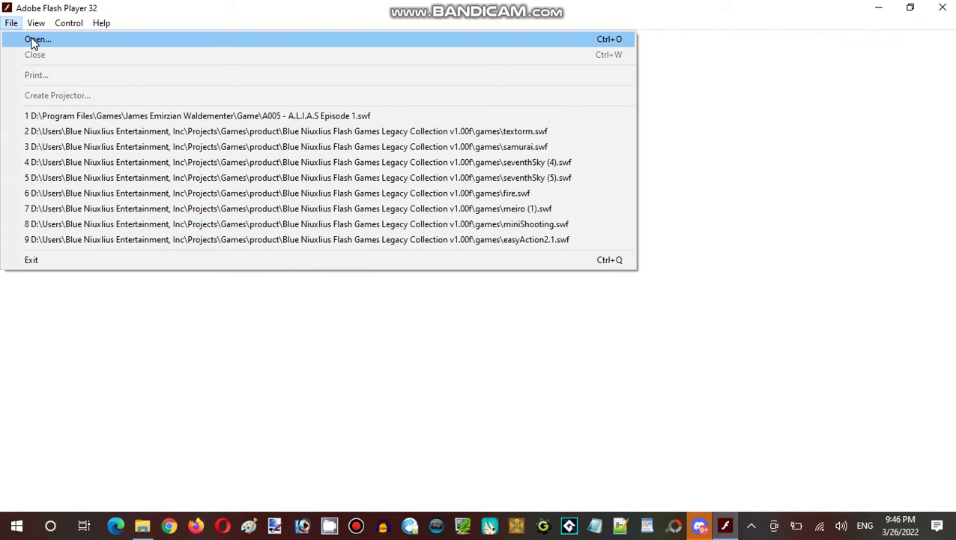
click(34, 41)
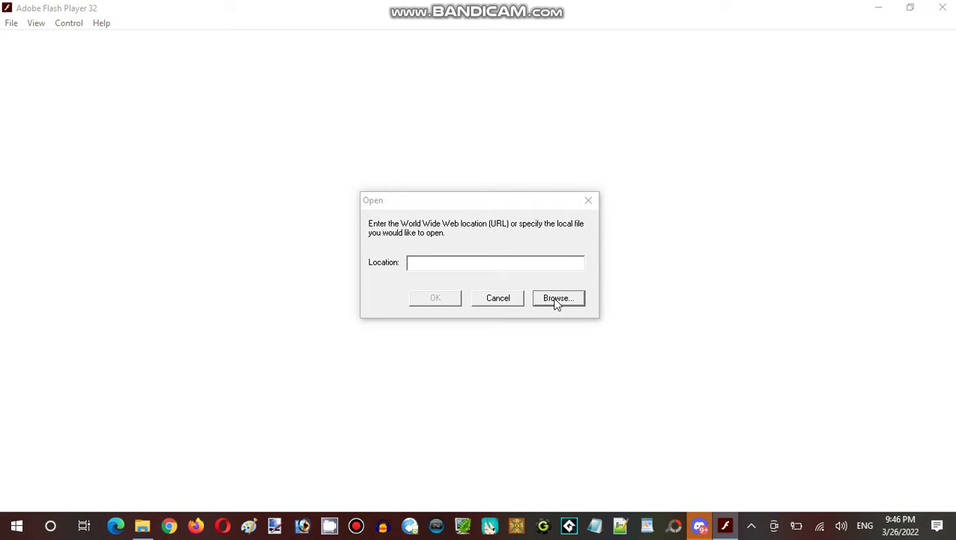
click(557, 298)
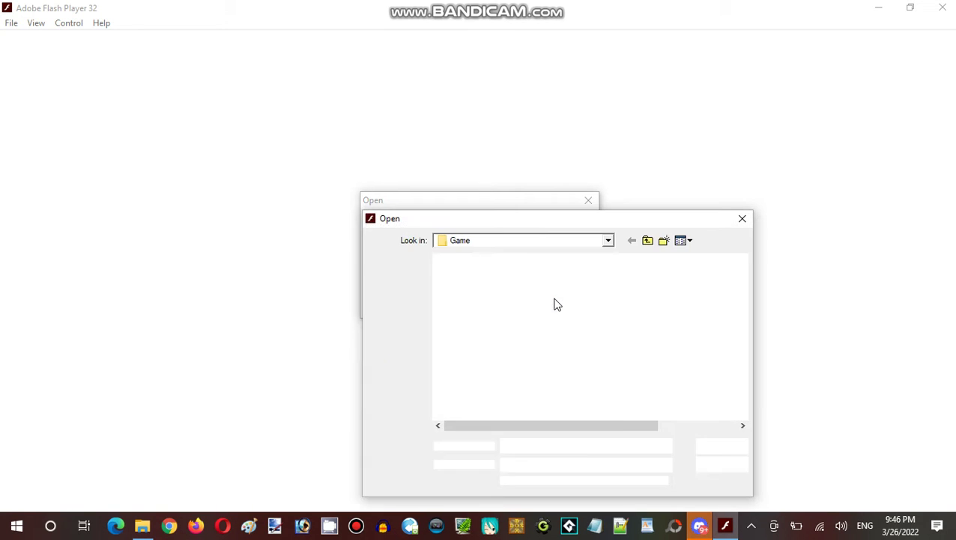
scroll(625, 337, down, 11)
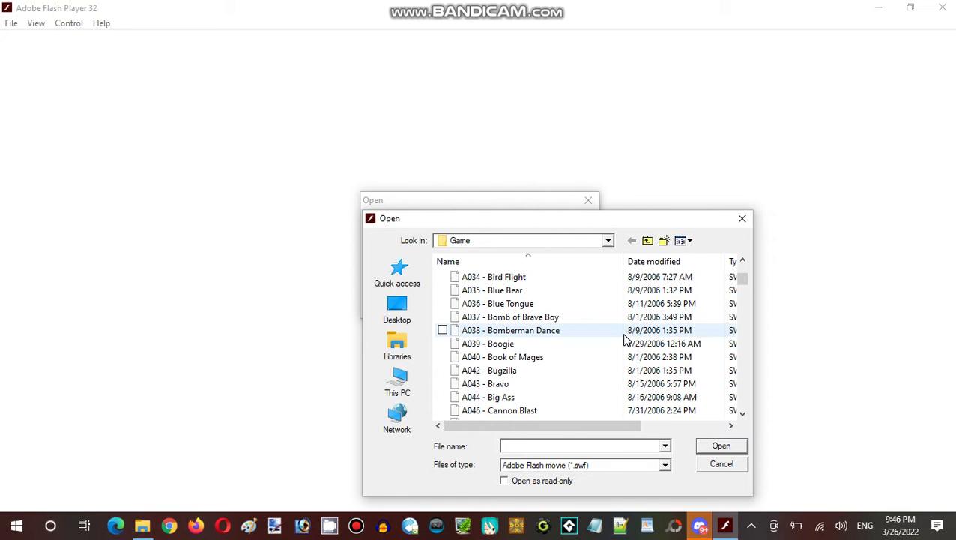
scroll(625, 337, down, 3)
scroll(674, 315, down, 8)
scroll(716, 303, down, 14)
scroll(711, 299, down, 8)
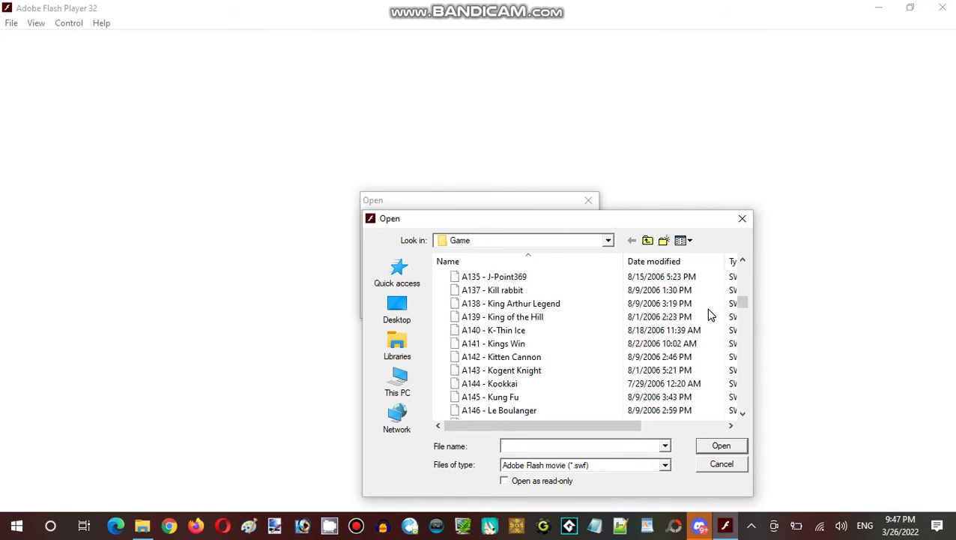
scroll(711, 259, down, 15)
scroll(674, 248, down, 14)
drag(529, 218, 450, 118)
scroll(495, 195, down, 17)
scroll(523, 230, down, 12)
scroll(523, 228, down, 20)
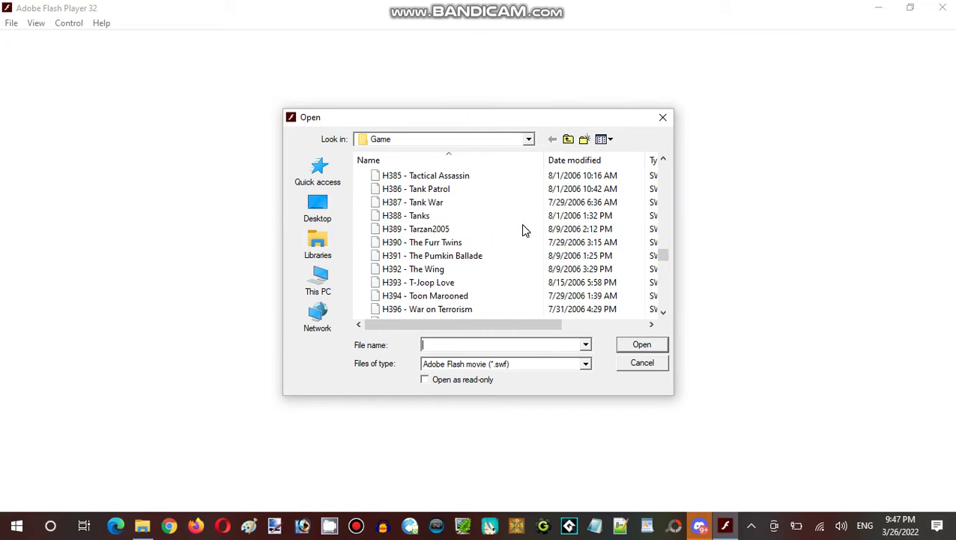
scroll(534, 234, down, 20)
scroll(592, 251, down, 14)
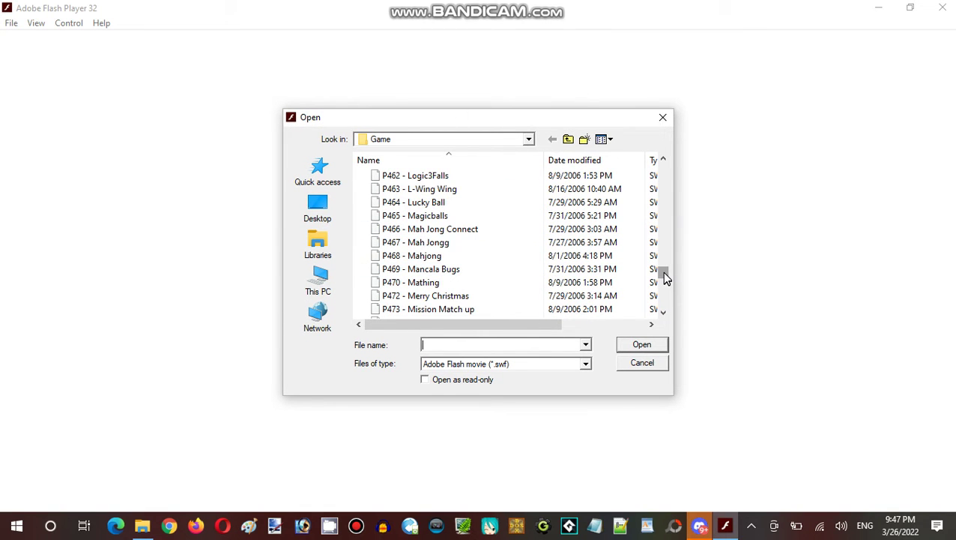
mouse_move(665, 278)
mouse_down()
mouse_move(662, 303)
mouse_move(662, 269)
mouse_move(666, 303)
mouse_move(680, 259)
mouse_up()
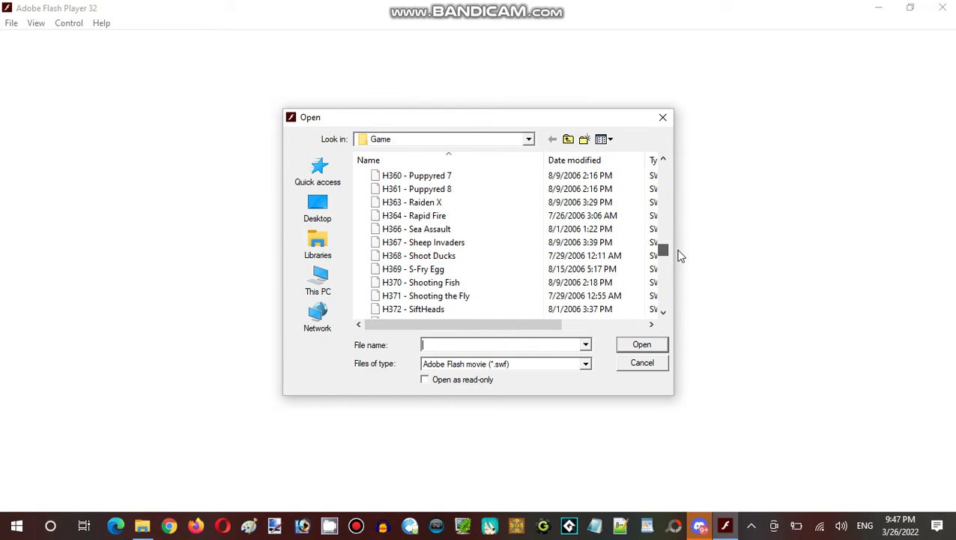
- Load H363 - Raiden X and maximize the Flash Player window to its title screen
double_click(427, 202)
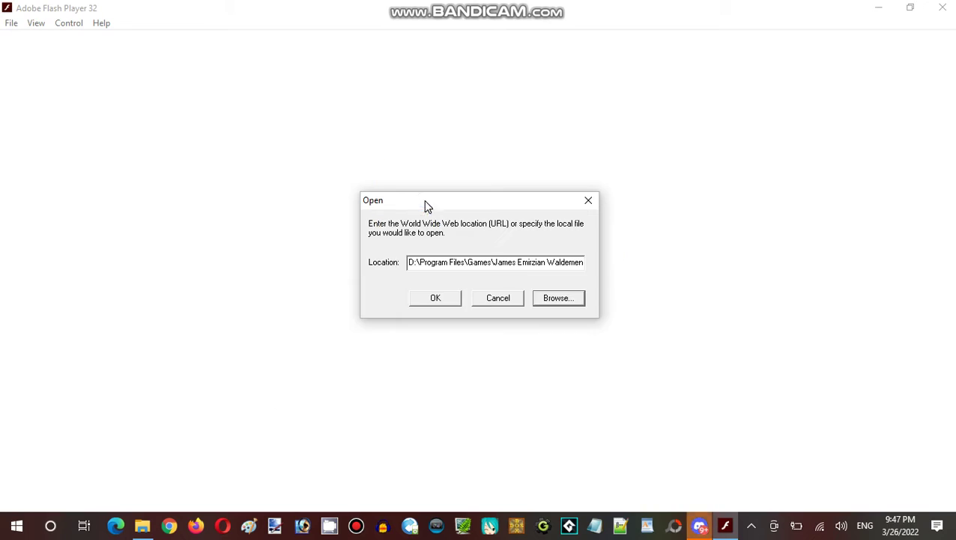
click(452, 302)
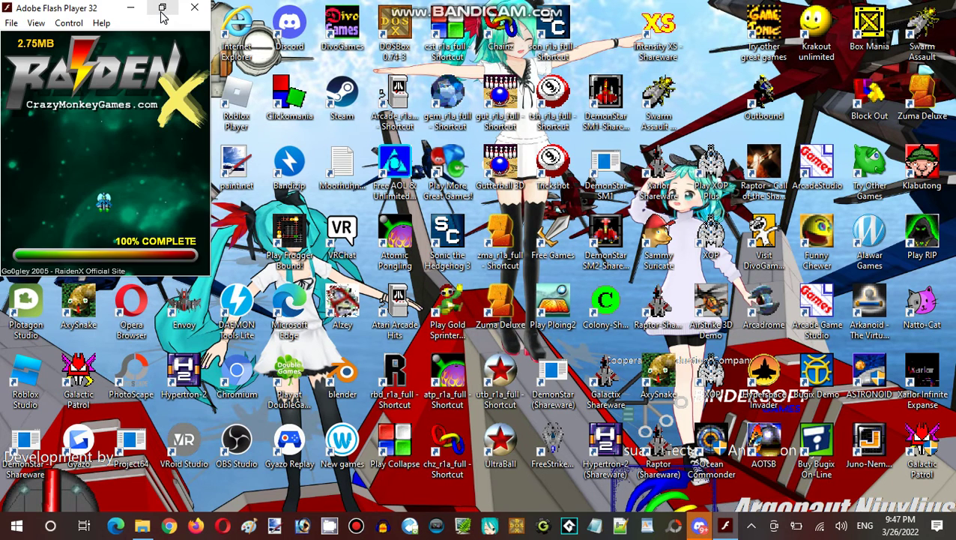
click(162, 9)
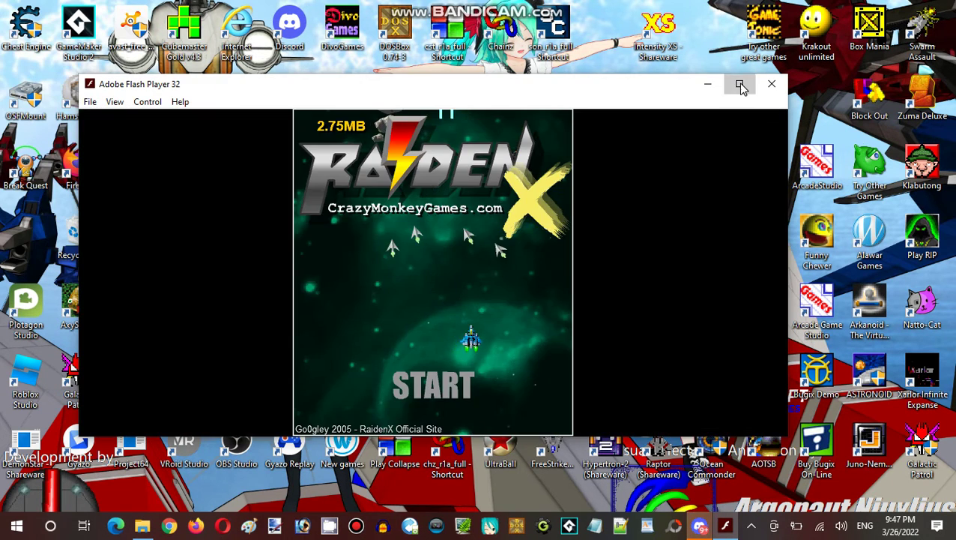
click(739, 85)
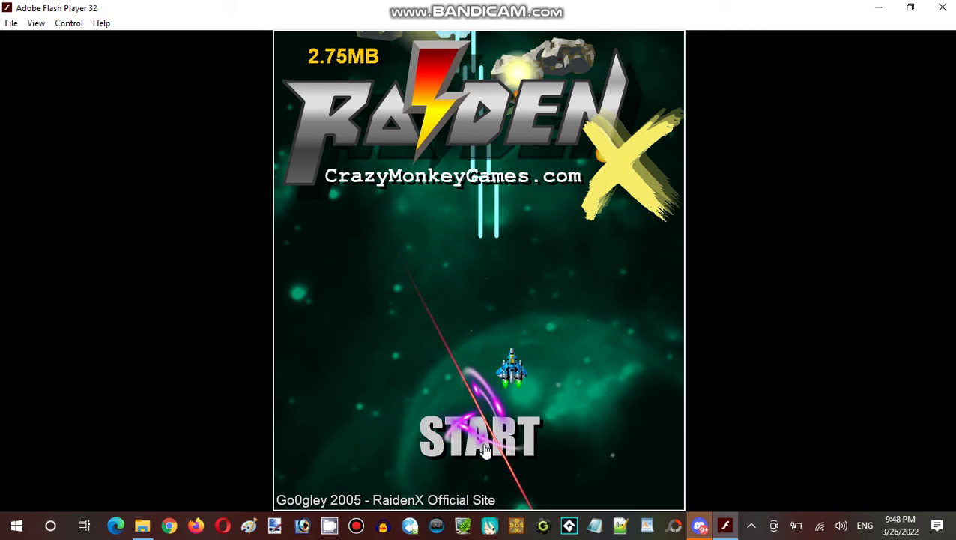
- Start Raiden X, enter the SETTING menu and view the DIFFICULTY options
click(485, 447)
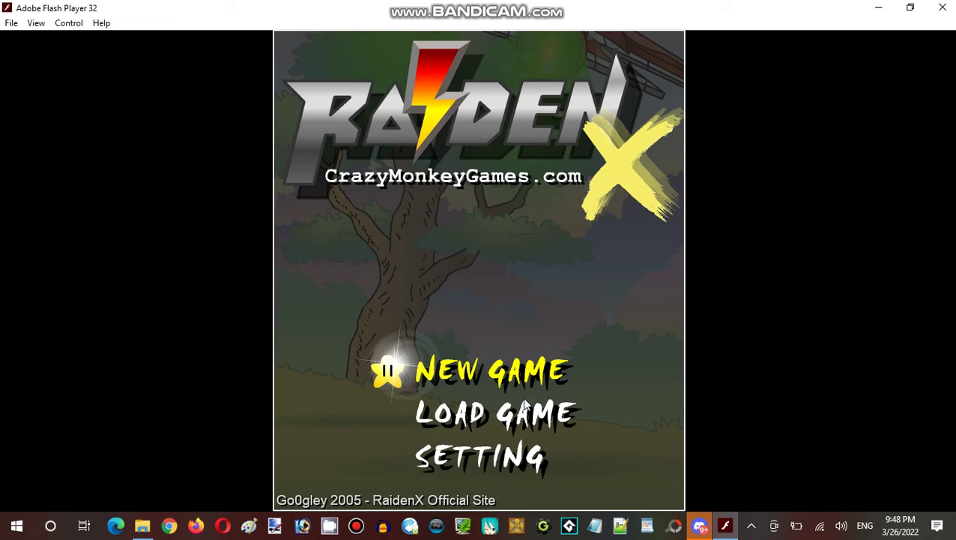
key(Down)
key(Down)
key(Return)
key(Down)
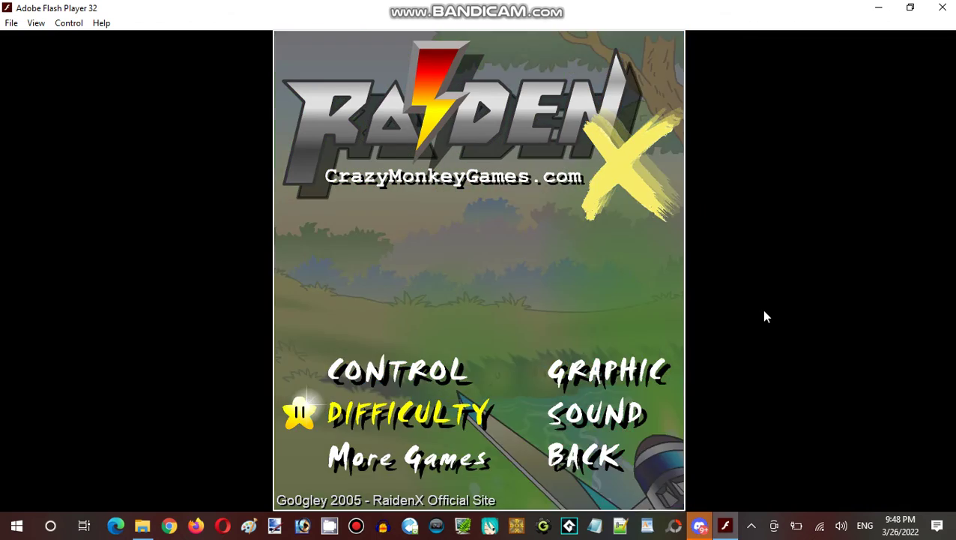
key(Return)
key(Return)
- Review the CONTROL list, then open GRAPHIC and highlight MEDIUM quality
key(Up)
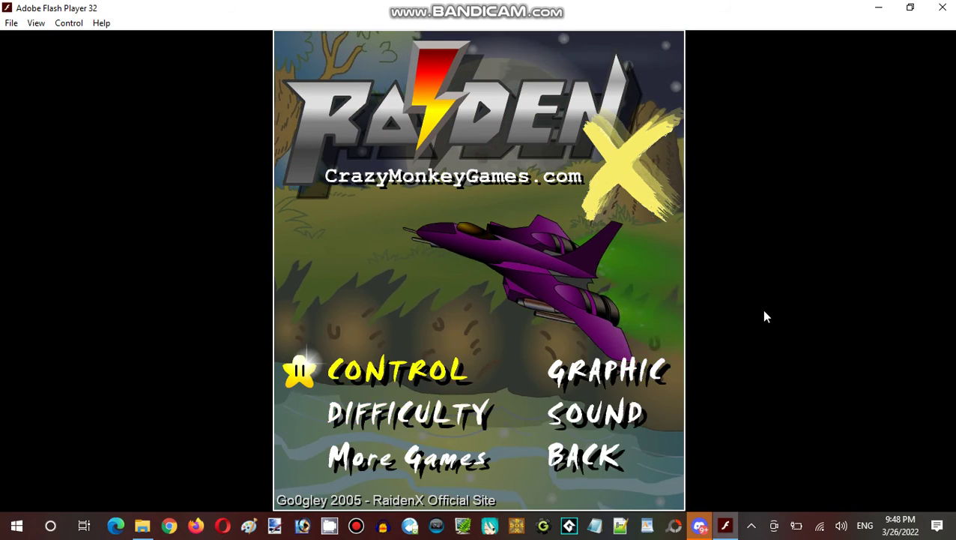
key(Return)
key(Down)
key(Down)
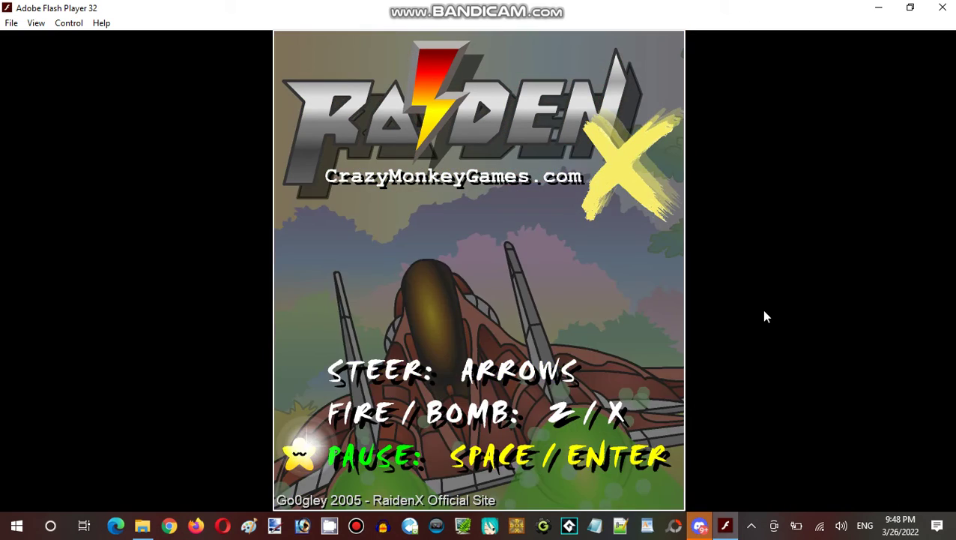
key(Down)
key(Return)
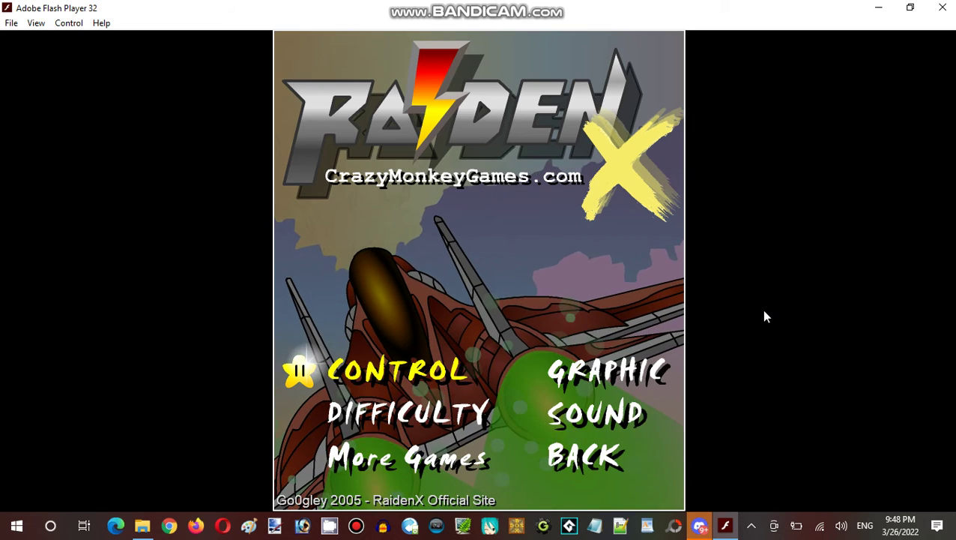
key(Right)
key(Return)
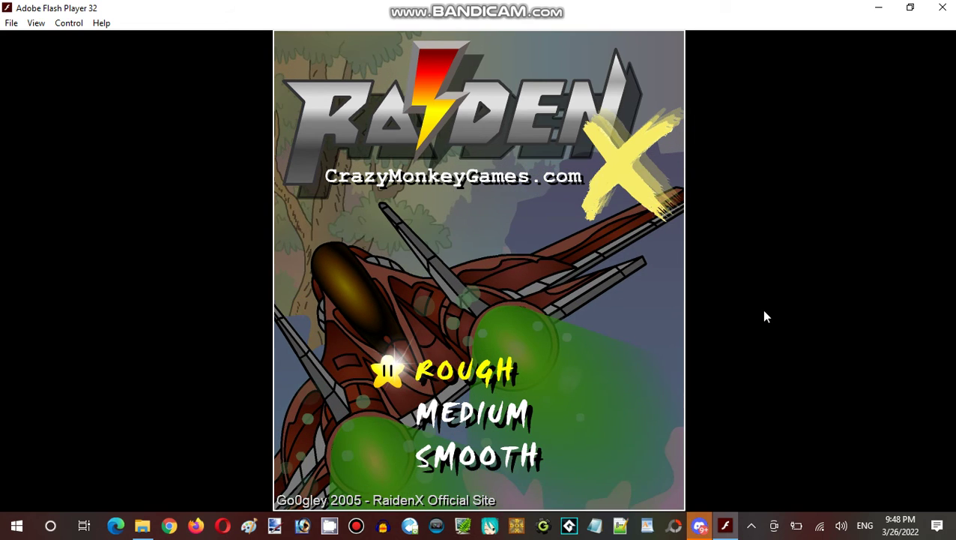
key(Down)
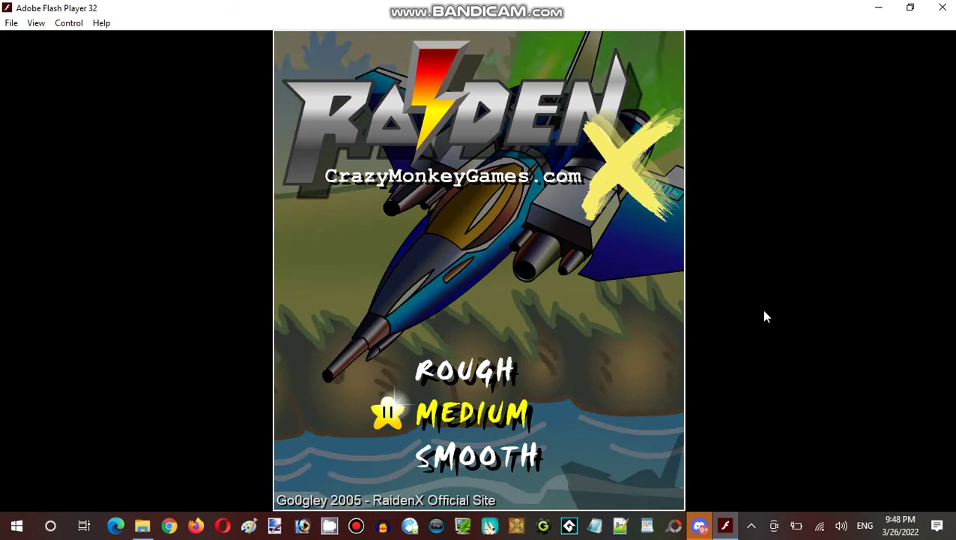